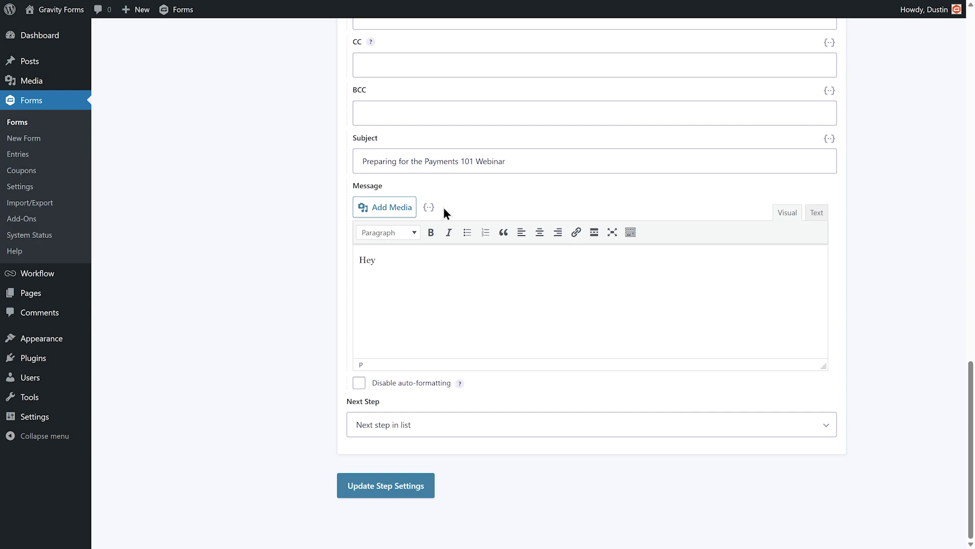
Write the first-name greeting message, delay the step 1 Day(s), and set the To date to 12/23/2022
left_click(430, 207)
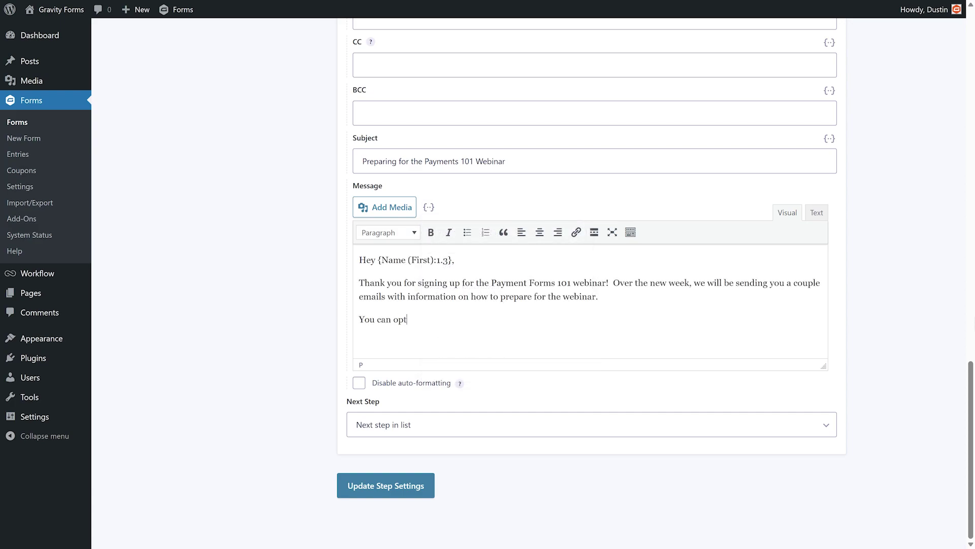
type("out of receiving these")
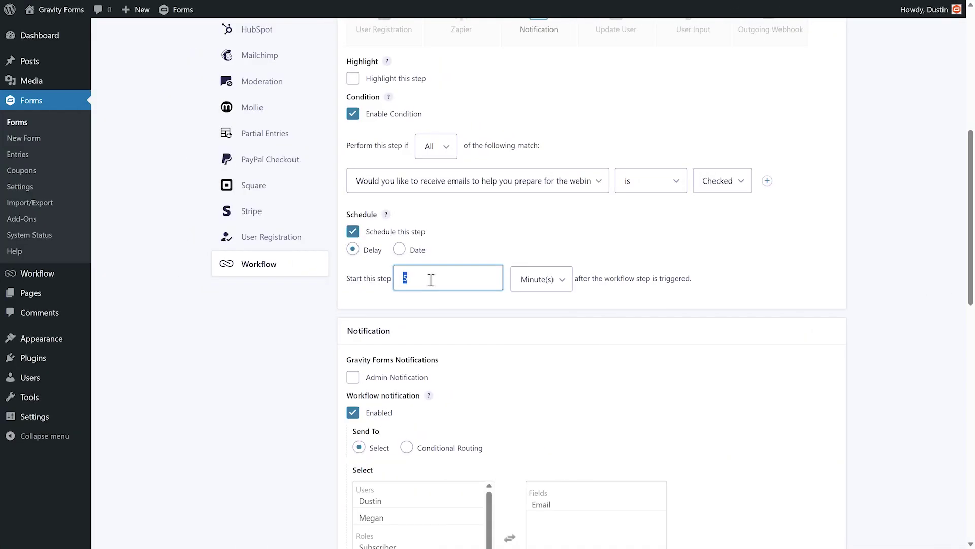
type("1")
left_click(562, 291)
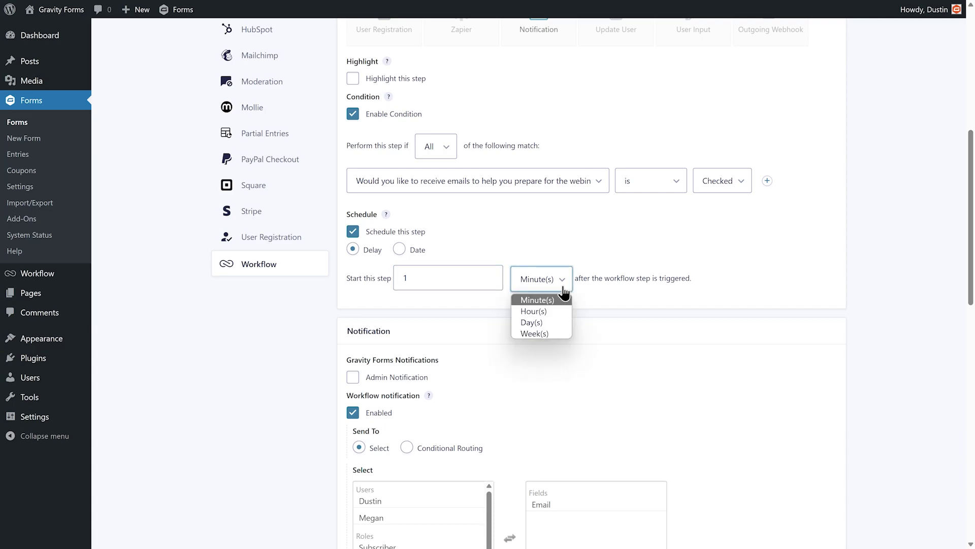
left_click(561, 323)
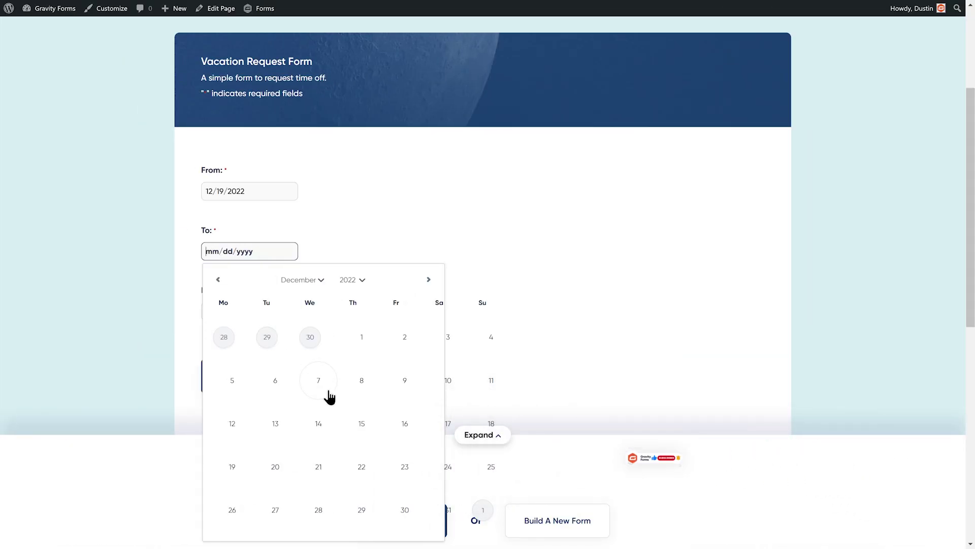
left_click(404, 467)
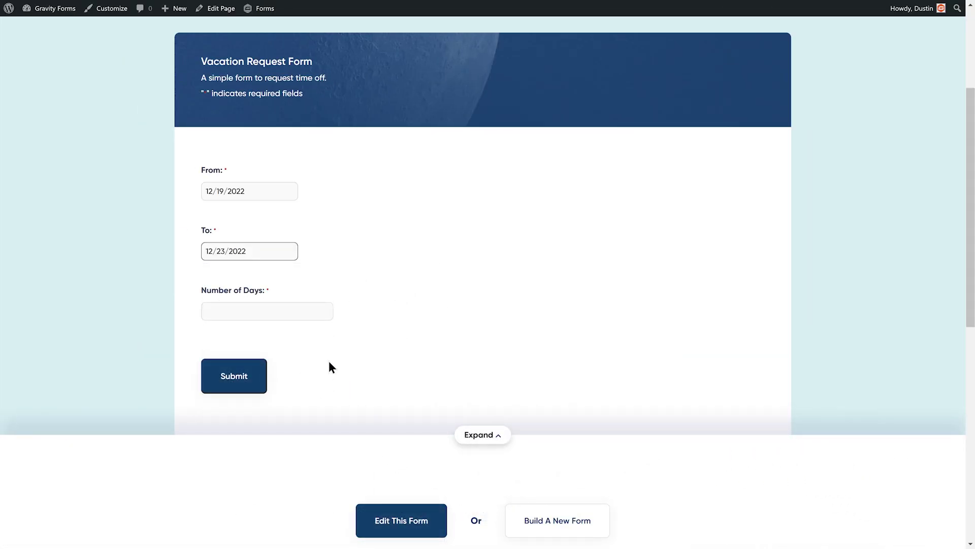
left_click(301, 315)
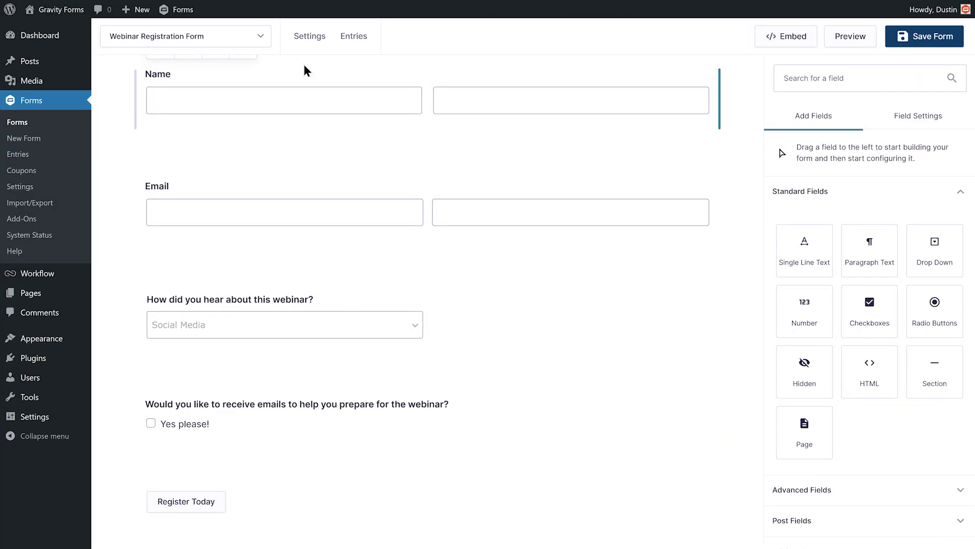
Go to the Webinar Registration Form's Form Settings and open its Workflow page
mouse_move(311, 55)
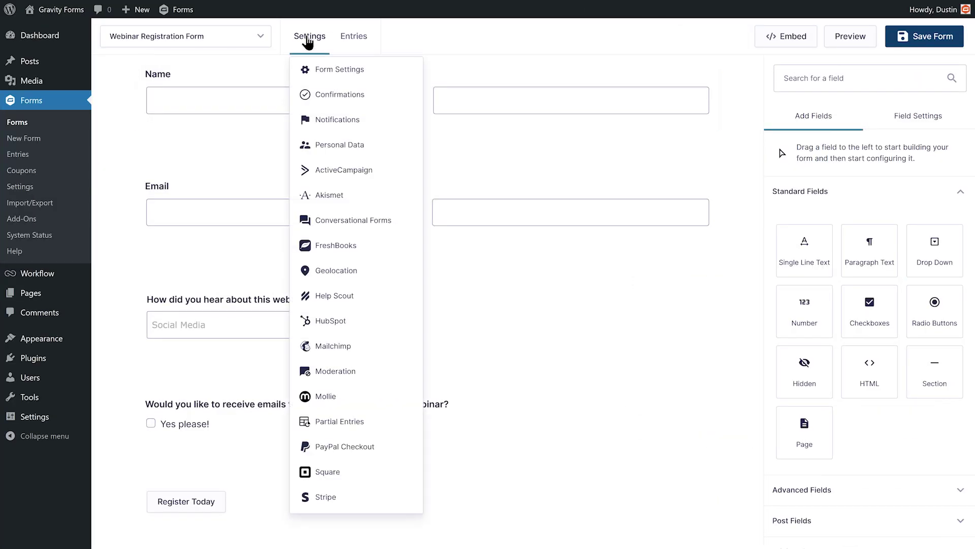
left_click(322, 79)
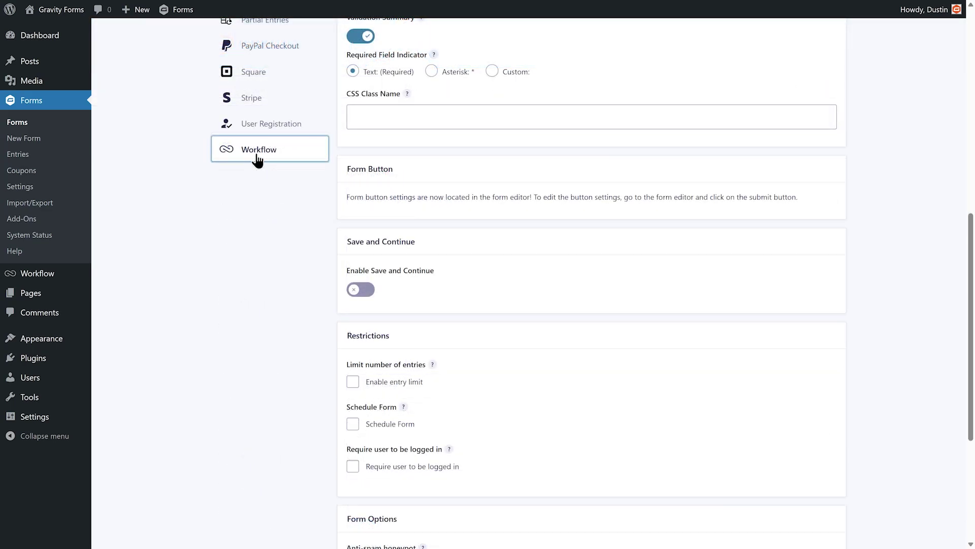
left_click(258, 160)
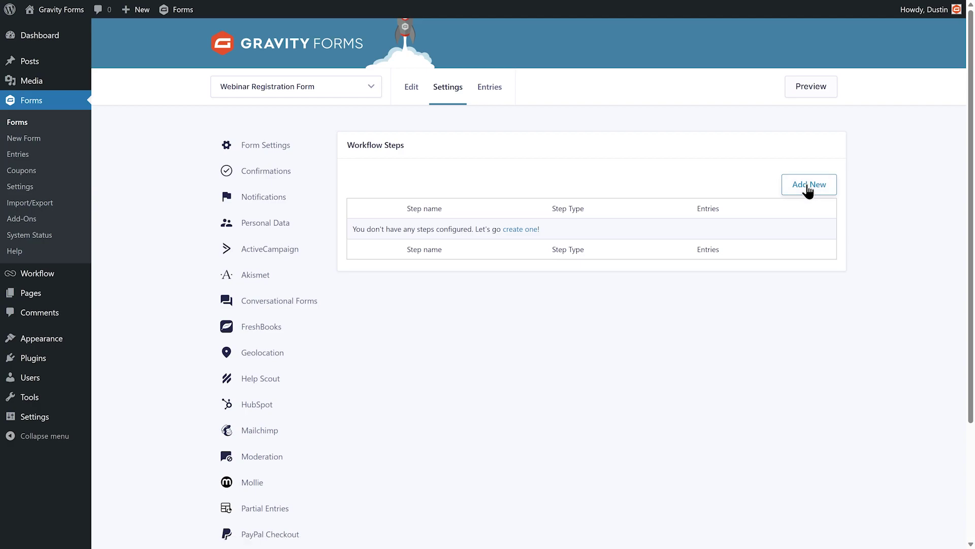
Add a Notification step named 'First Email After Webinar Registration' with an introductory description
left_click(808, 187)
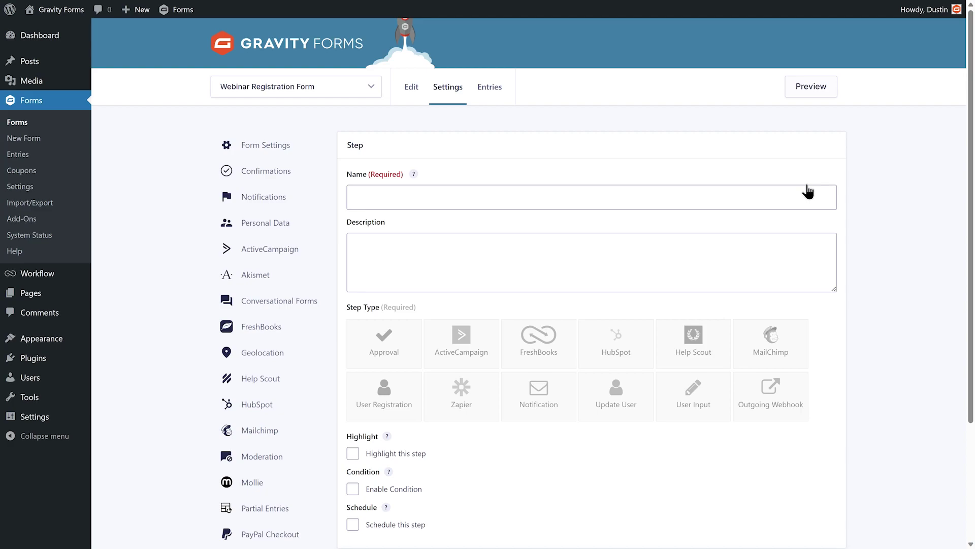
left_click(808, 191)
type("First Email After Webinar Registration")
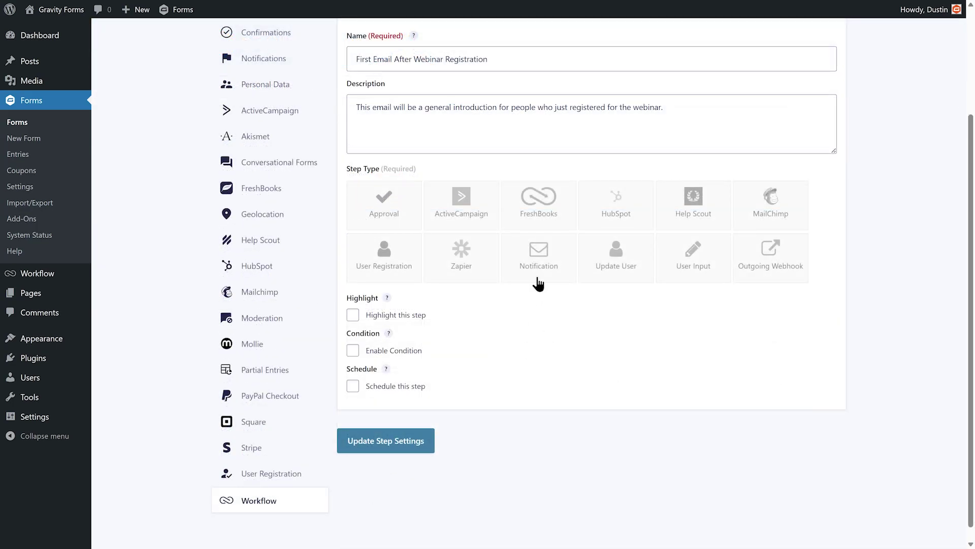
left_click(539, 282)
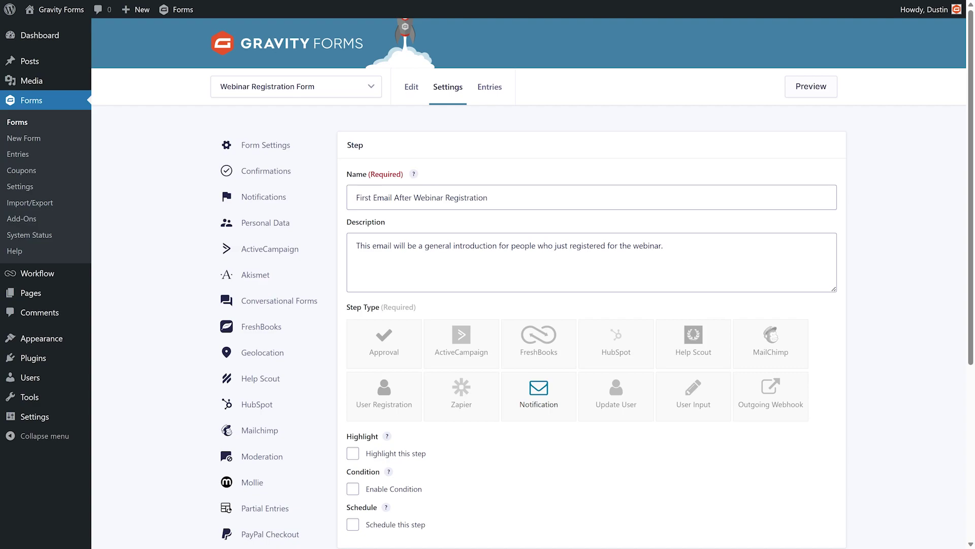
Enable a condition so the step runs only when the receive-emails question is Checked
scroll(351, 254, "down", 5)
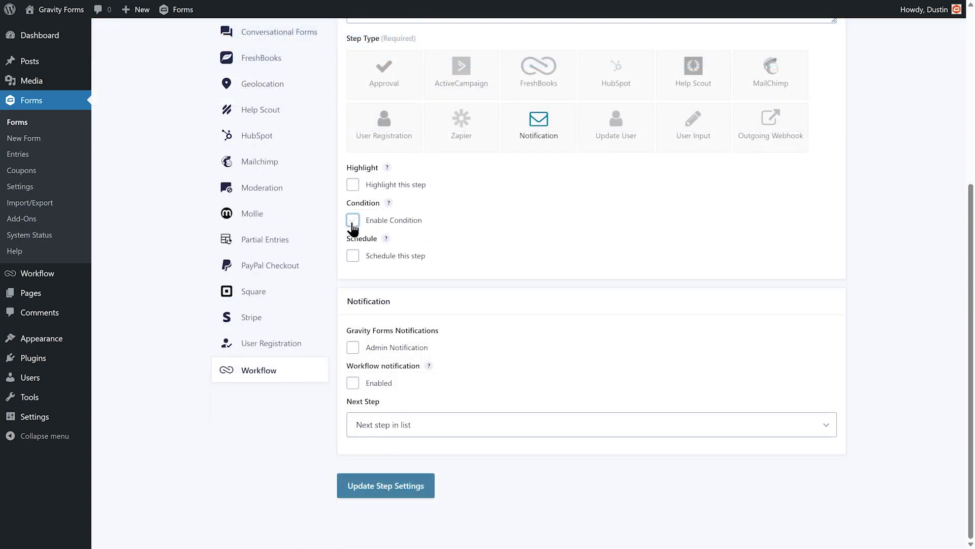
left_click(352, 220)
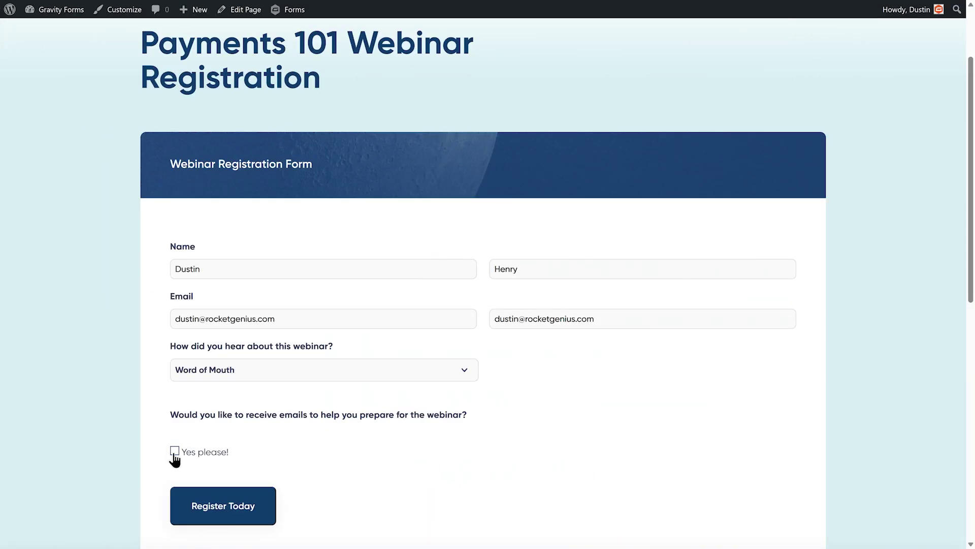
left_click(174, 452)
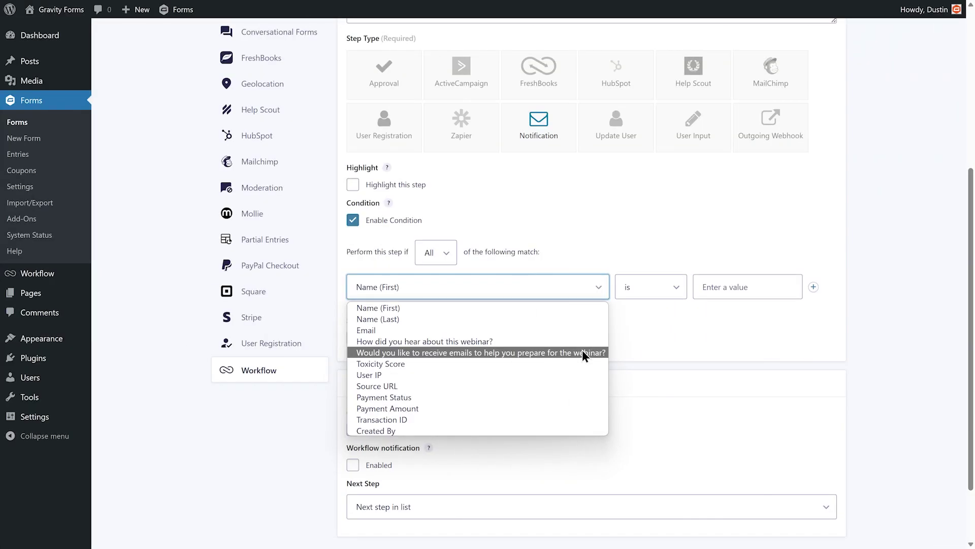
left_click(582, 350)
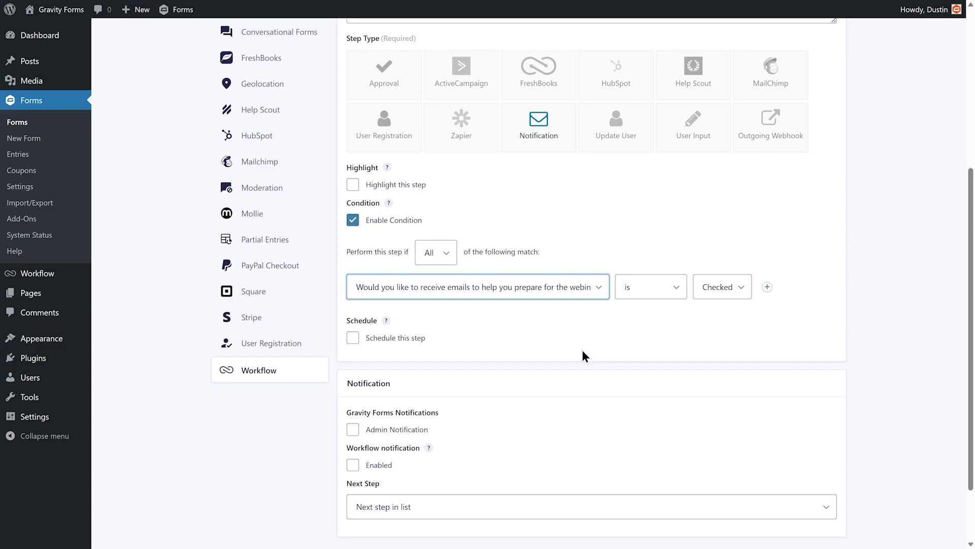
left_click(582, 350)
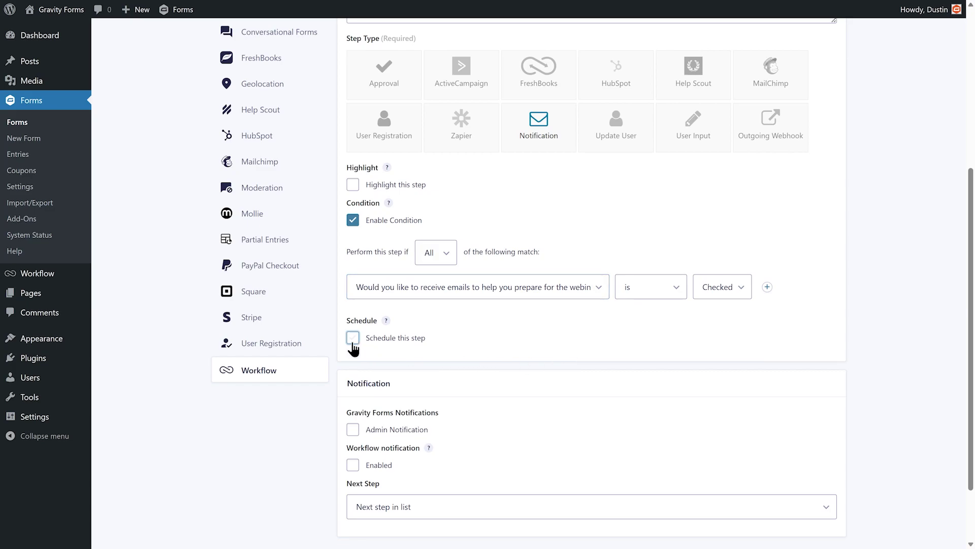
Schedule the step with a delay of 5 Minute(s)
left_click(353, 339)
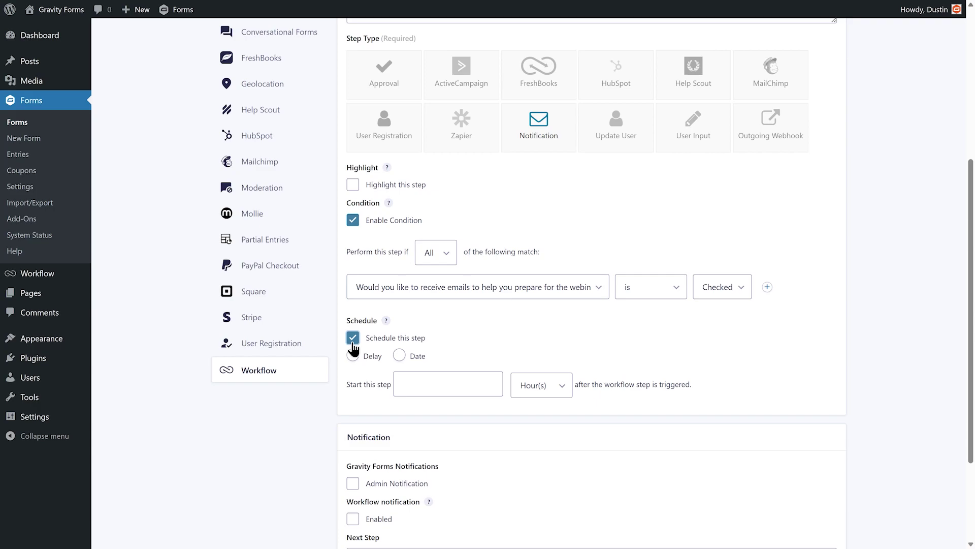
left_click(487, 385)
type("5")
left_click(561, 392)
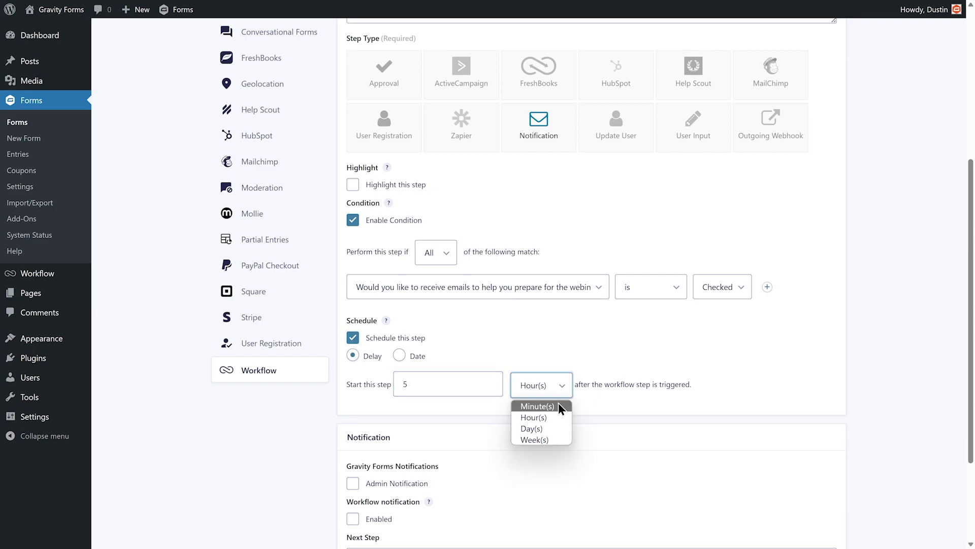
left_click(558, 406)
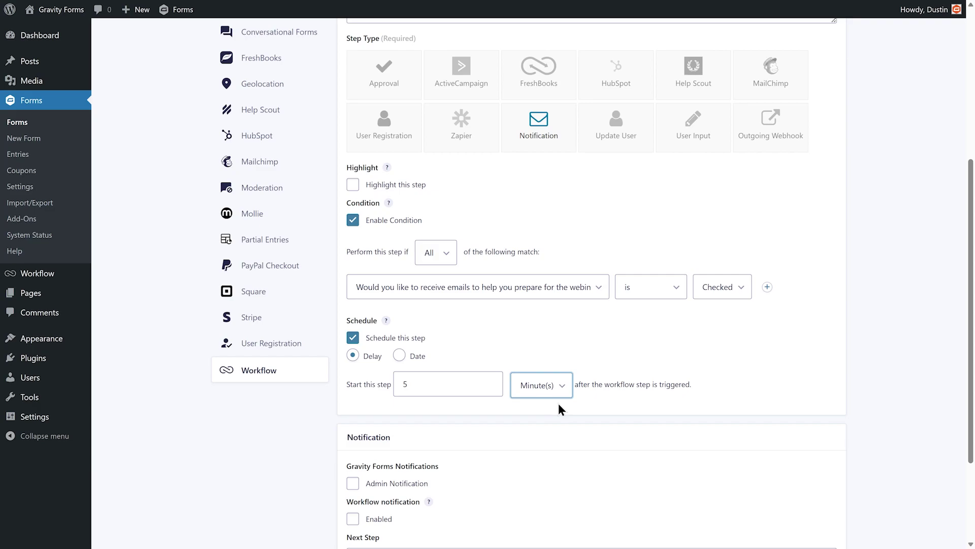
Switch the delay unit to days with amount 1, and enter scheduled date 2023-09-26
left_click(558, 396)
left_click(554, 427)
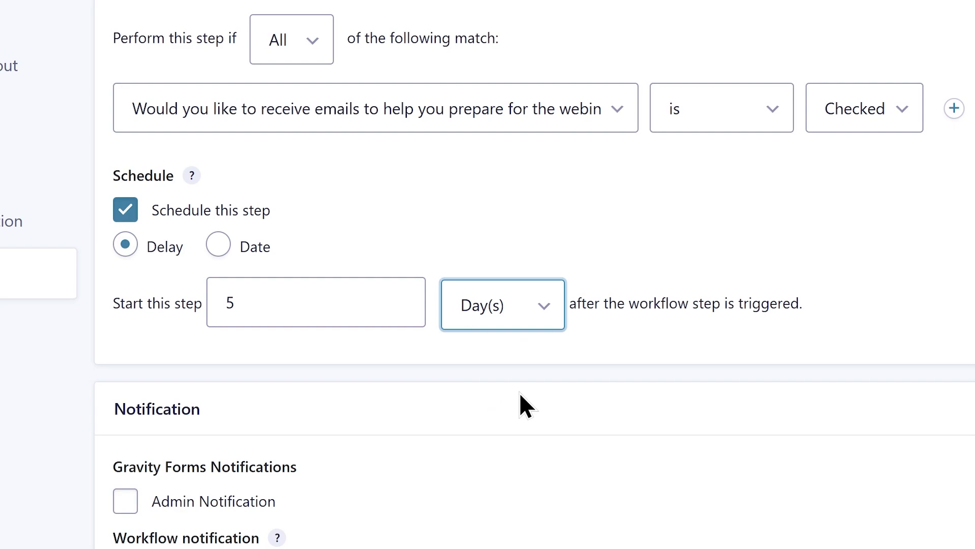
double_click(361, 309)
type("1")
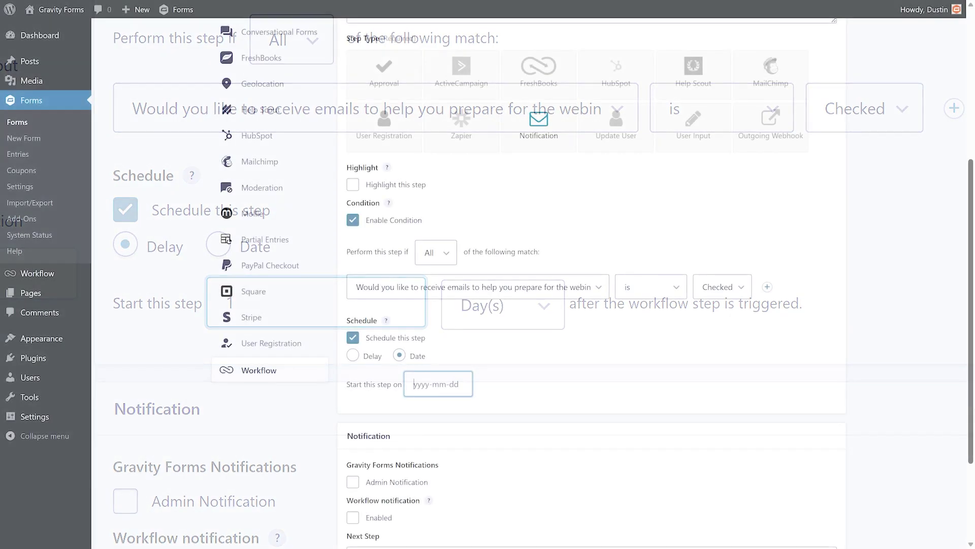
type("2023-09-26")
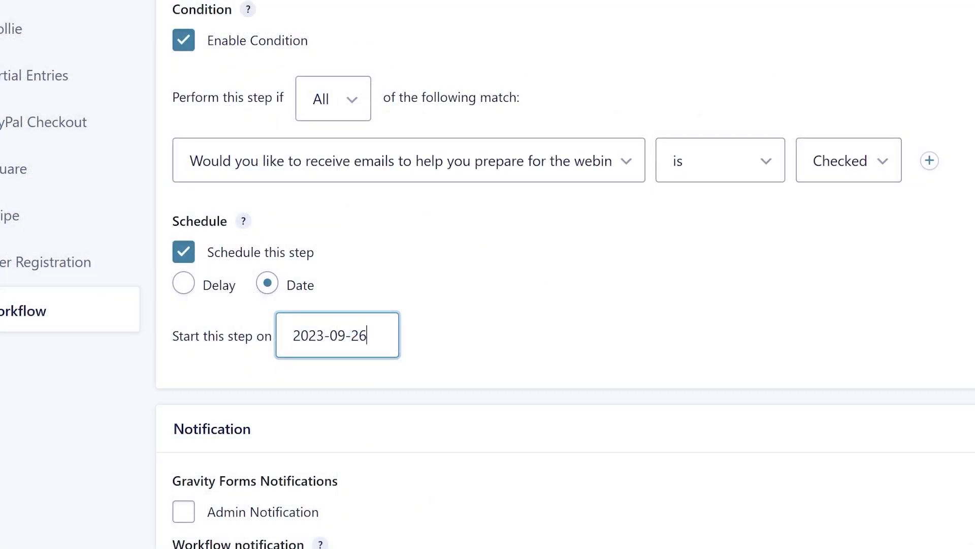
key("Tab")
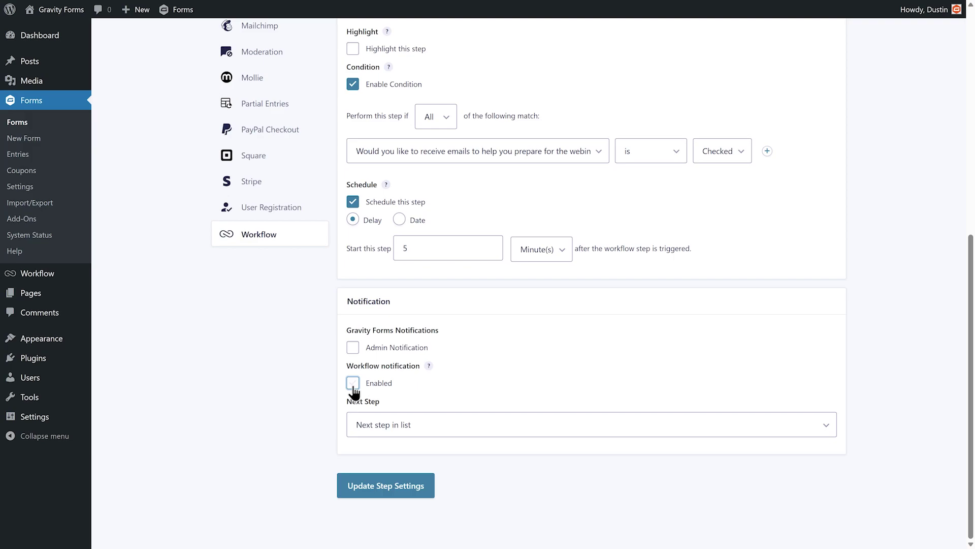
Enable the workflow notification to the Email field with From Name 'Gravity Forms'
left_click(353, 384)
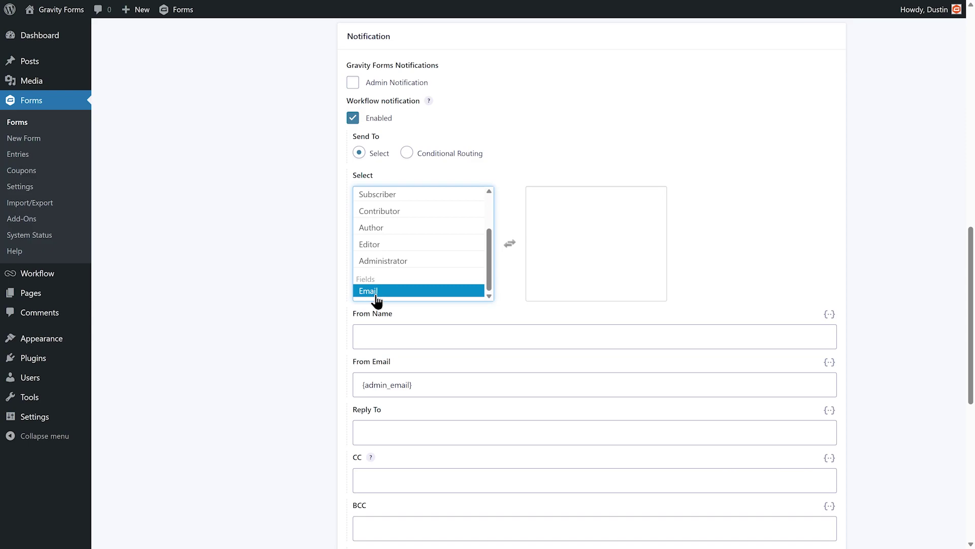
left_click(376, 292)
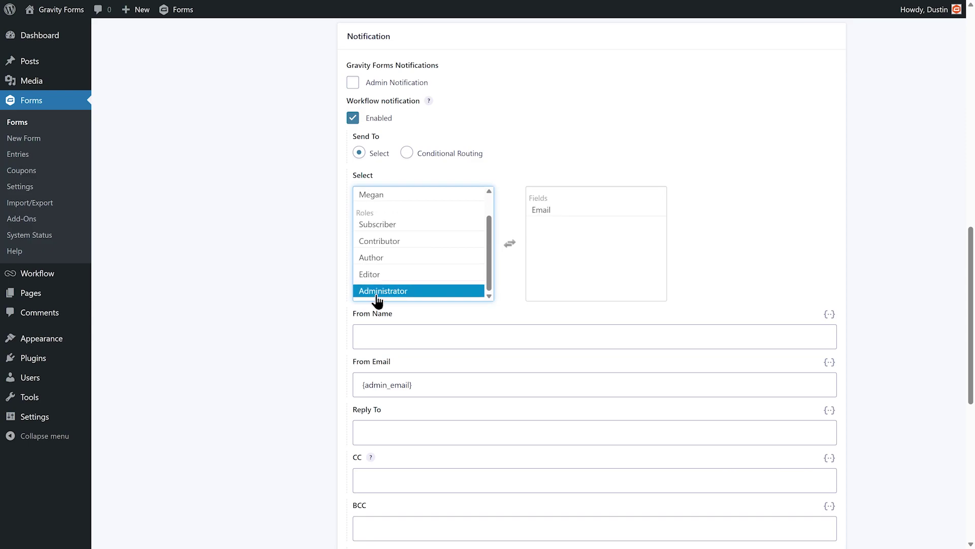
left_click(388, 335)
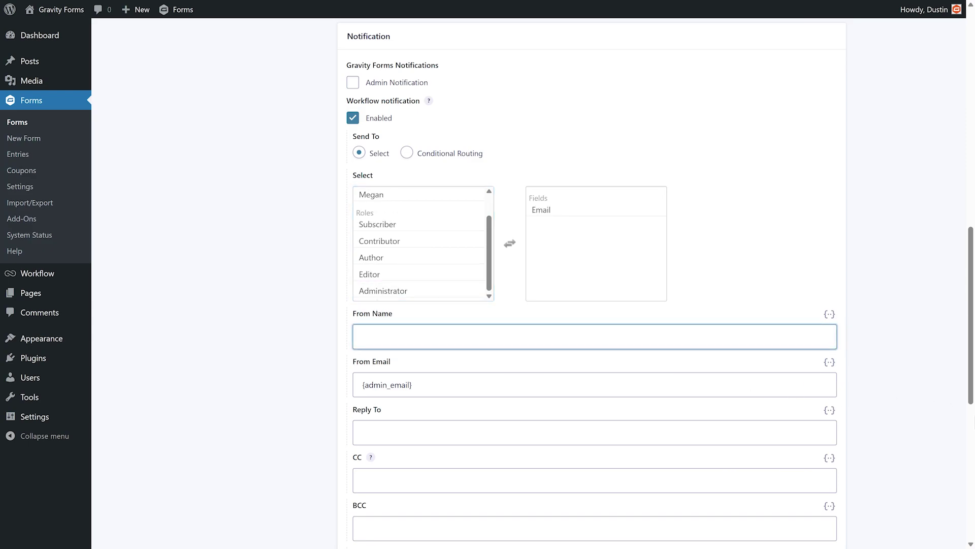
type("Gravity Forms")
scroll(444, 207, "down", 8)
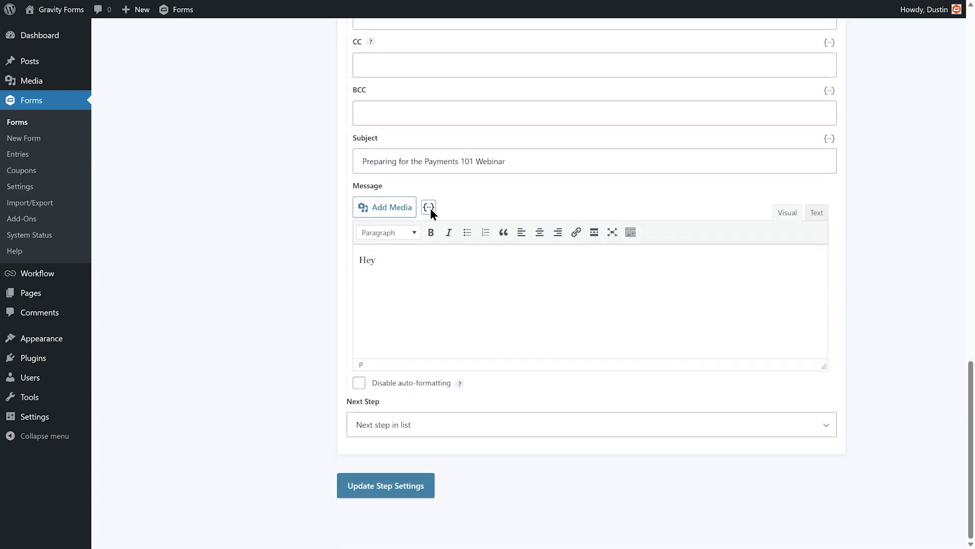
Finish the message with the Name (First) tag and {workflow_cancel_link} opt-out, then save the step
left_click(429, 207)
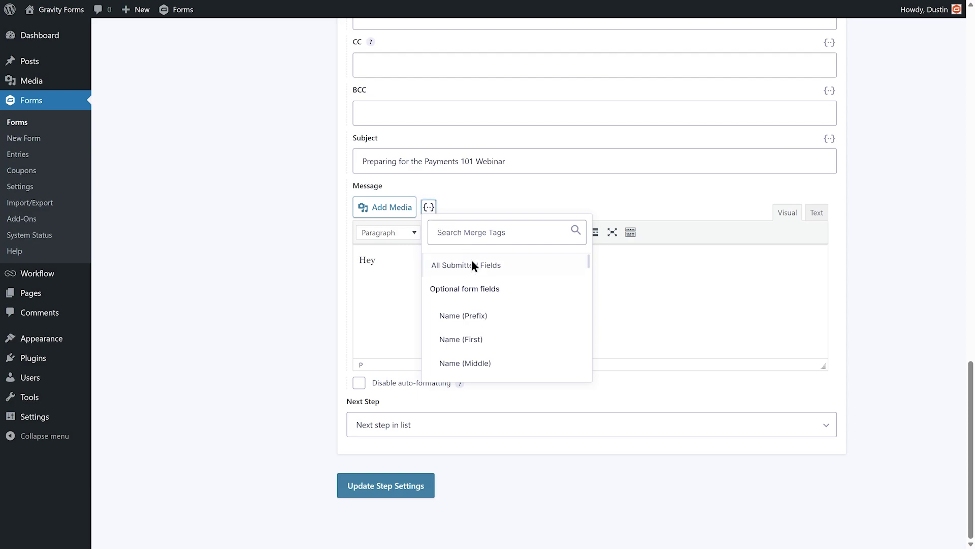
left_click(513, 335)
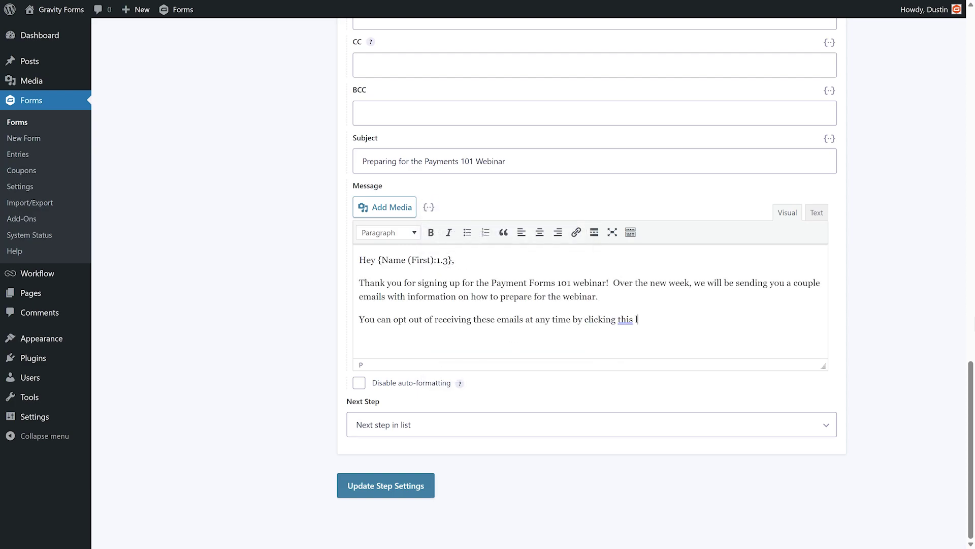
type("ink:")
left_click(428, 207)
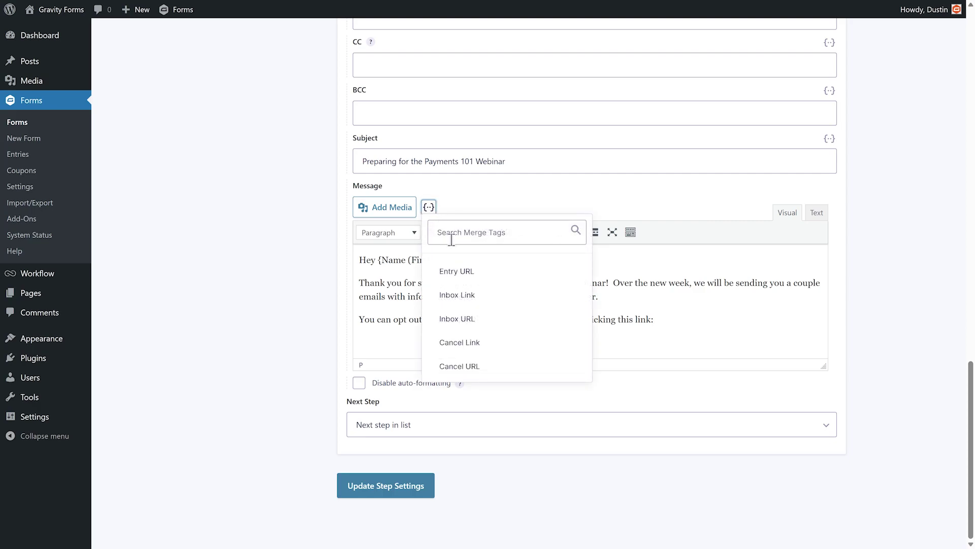
left_click(486, 340)
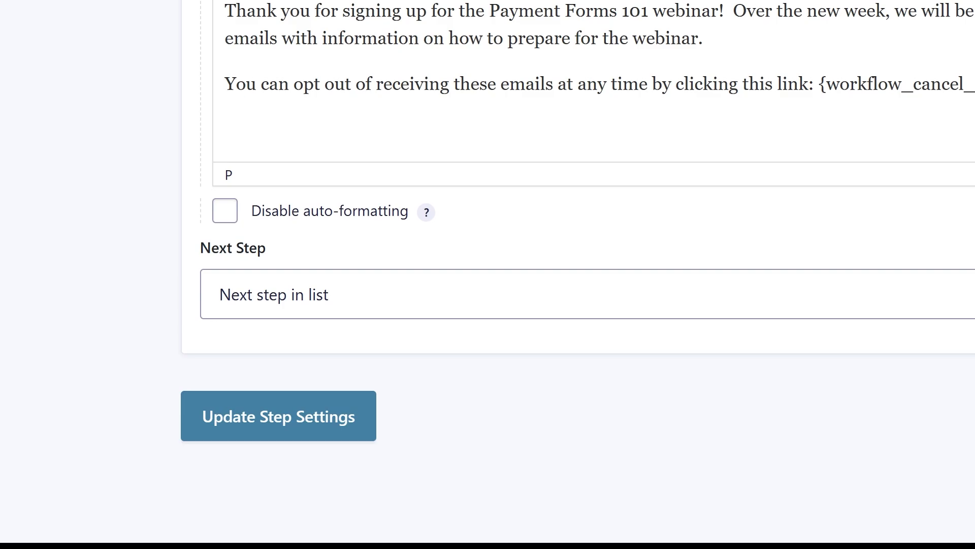
left_click(272, 432)
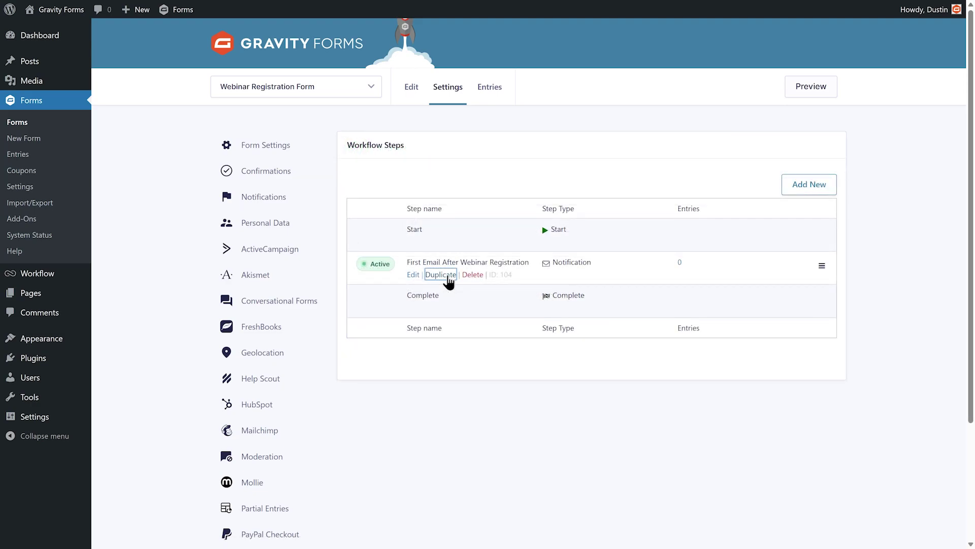
Duplicate the first email step and rename the copy 'Second Email After Webinar Registration'
left_click(441, 275)
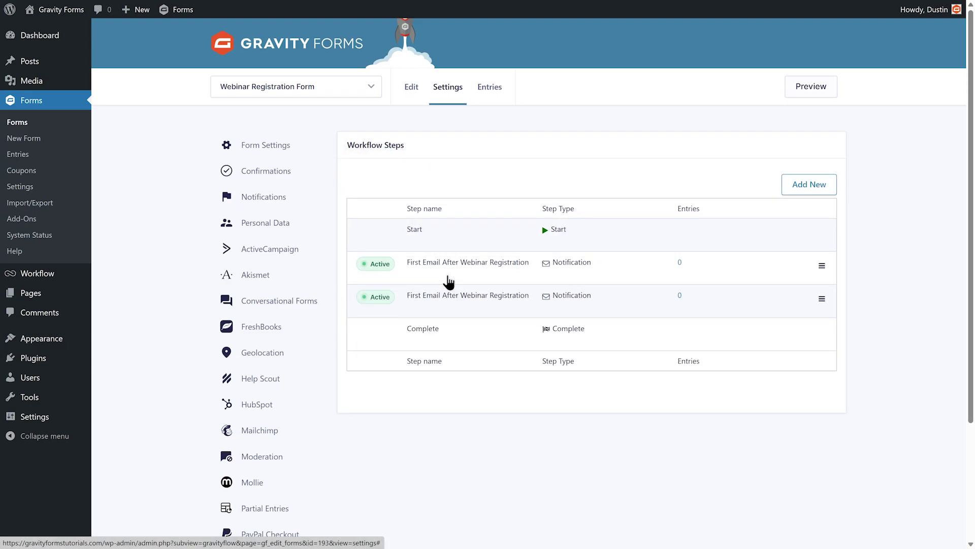
left_click(439, 311)
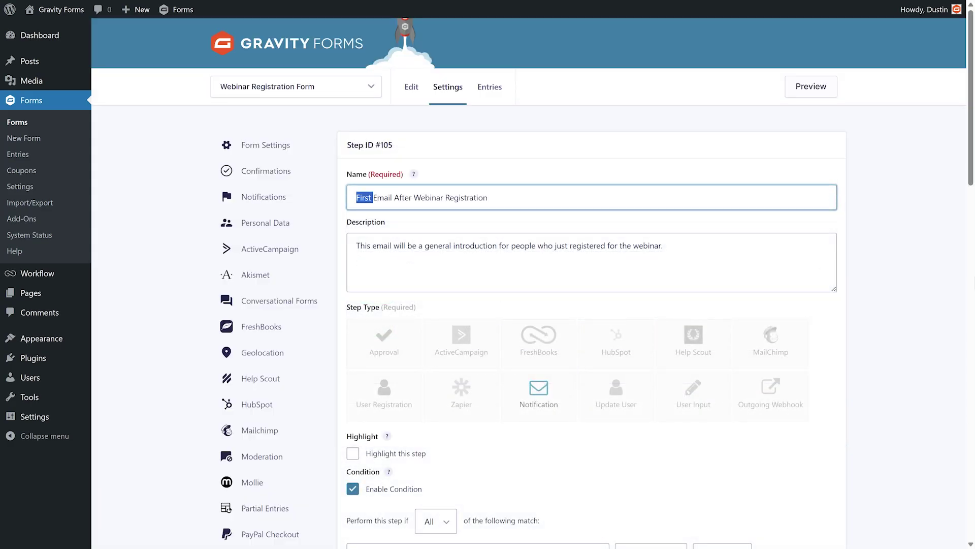
type("Second")
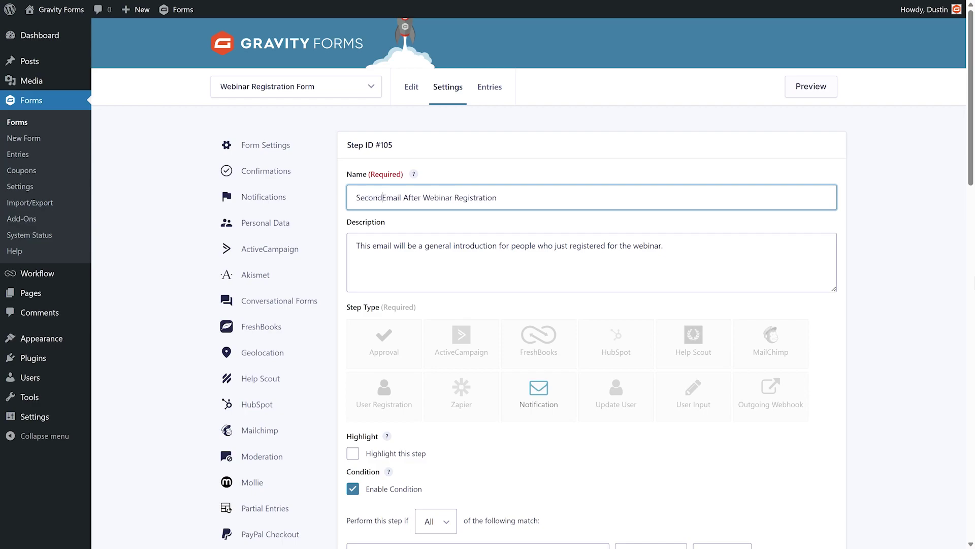
triple_click(424, 245)
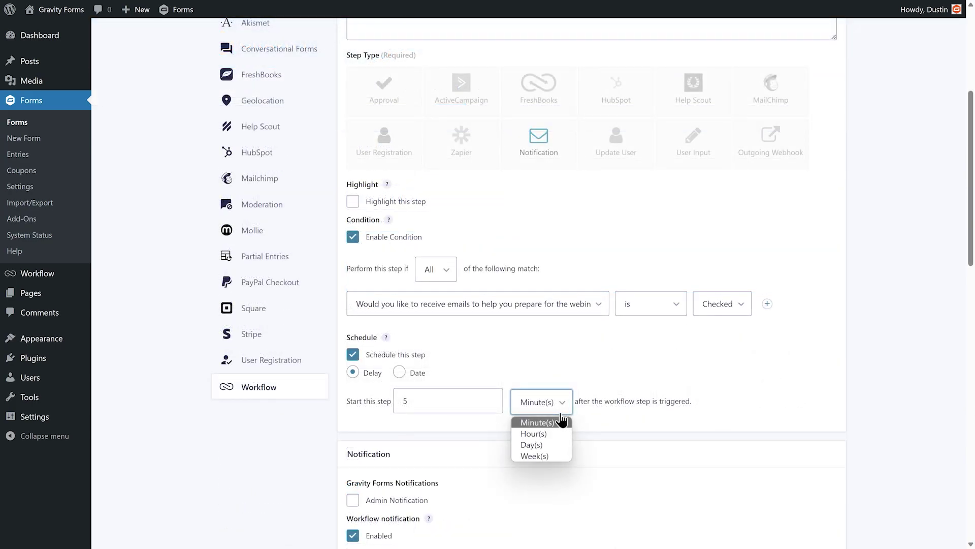
Change the delay to 2 Day(s) and continue the message with 'wait to see you'
left_click(554, 446)
double_click(471, 405)
type("1")
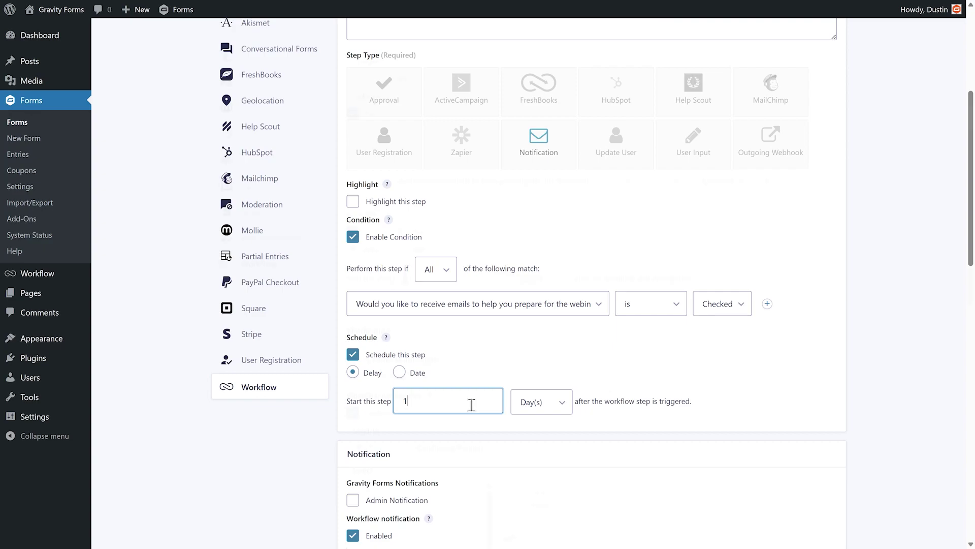
scroll(472, 404, "down", 2)
type("2")
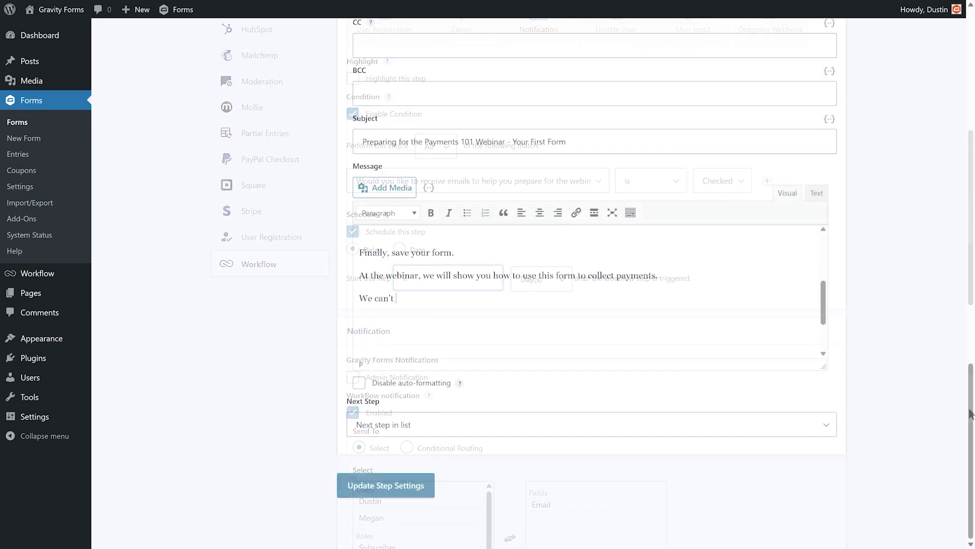
type("wait to see you there!")
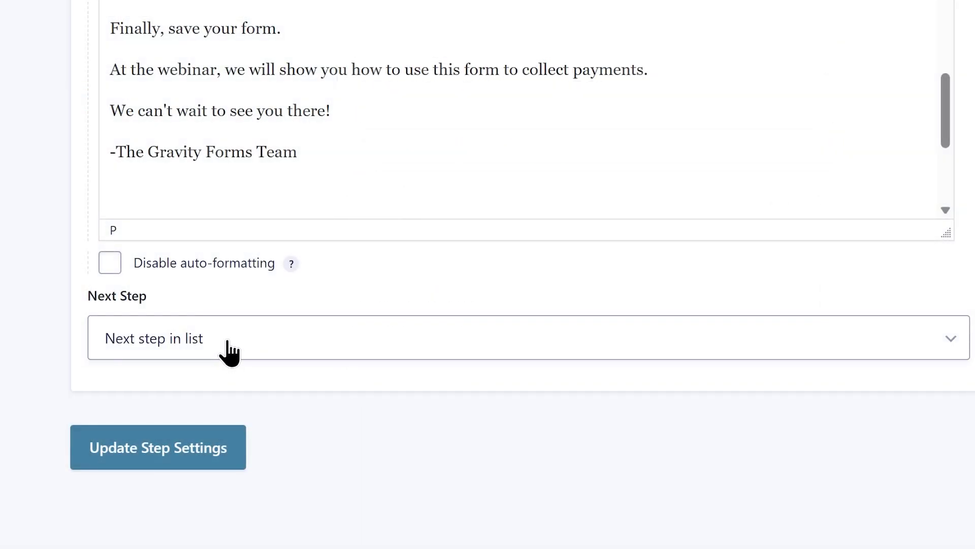
Set Next Step to Workflow Complete and save the second email step
left_click(227, 341)
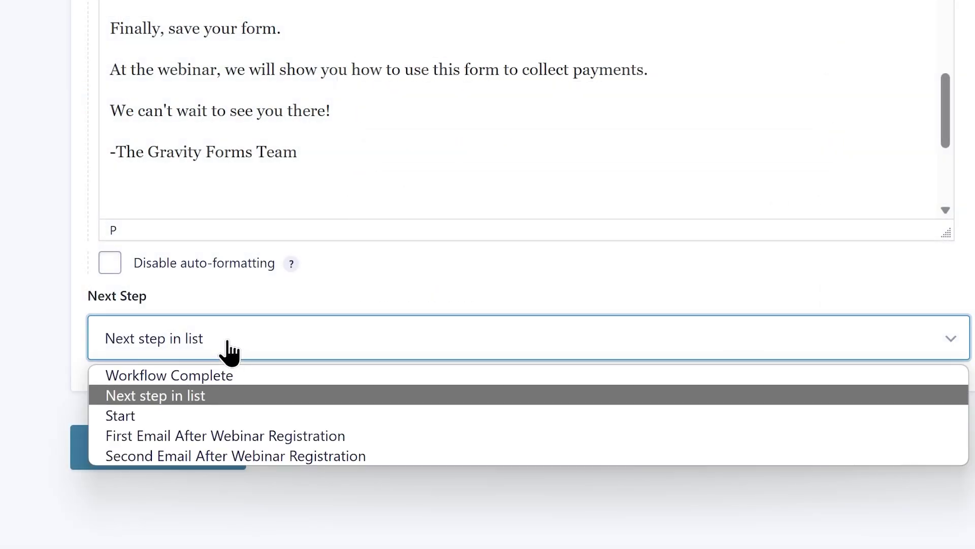
left_click(227, 376)
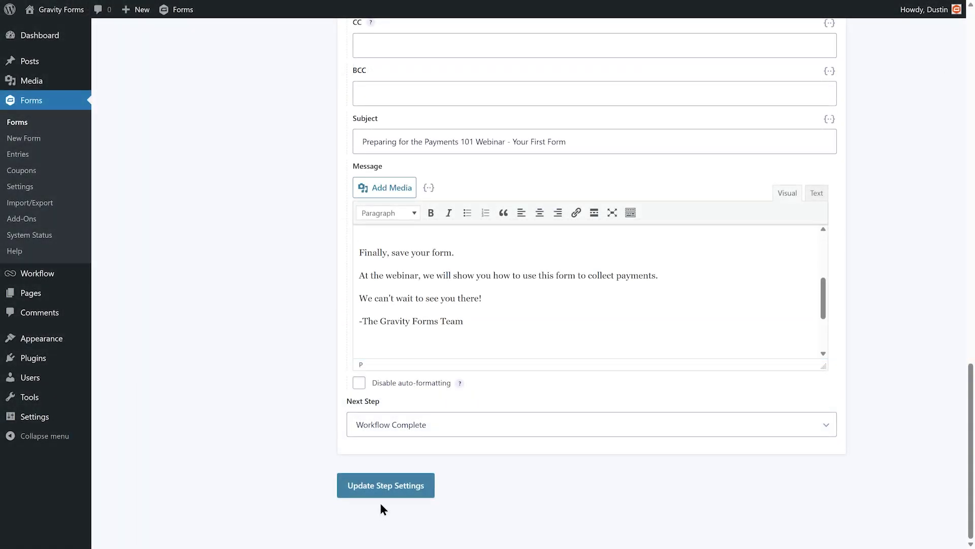
left_click(382, 488)
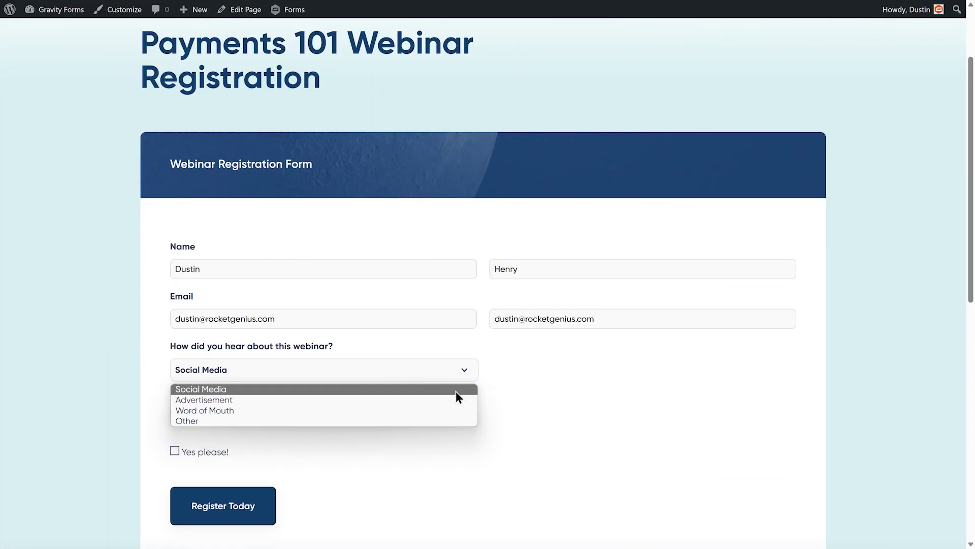
Choose Word of Mouth for 'How did you hear about this webinar?' on the live form
left_click(439, 410)
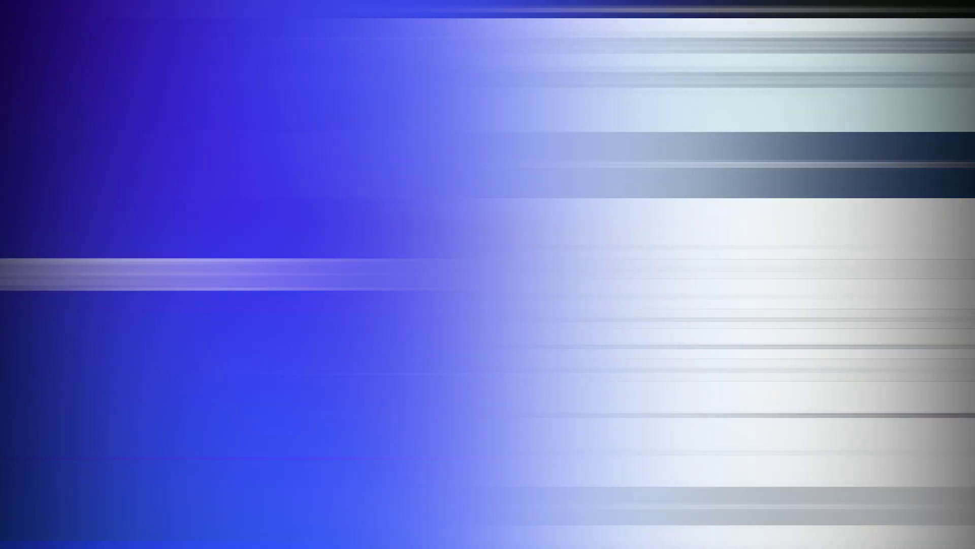